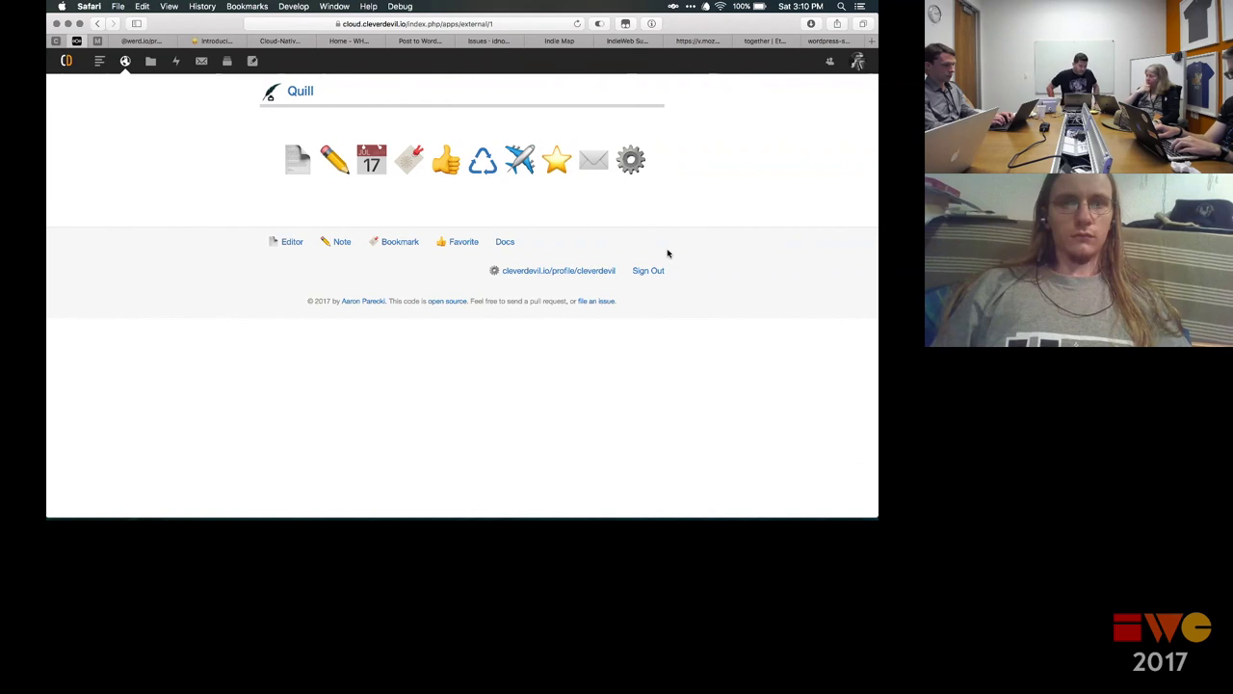
Step: Open the News reader, expand the Personal folder and look through the articles of individual feeds in it
click(100, 61)
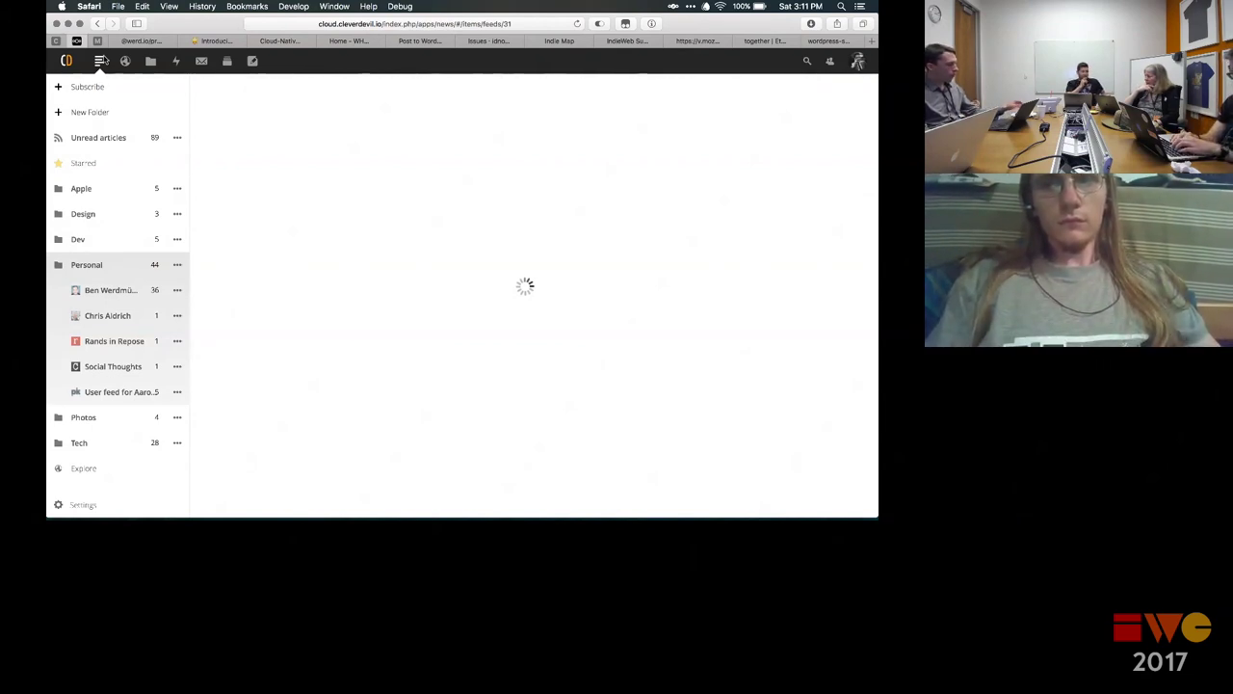
click(145, 264)
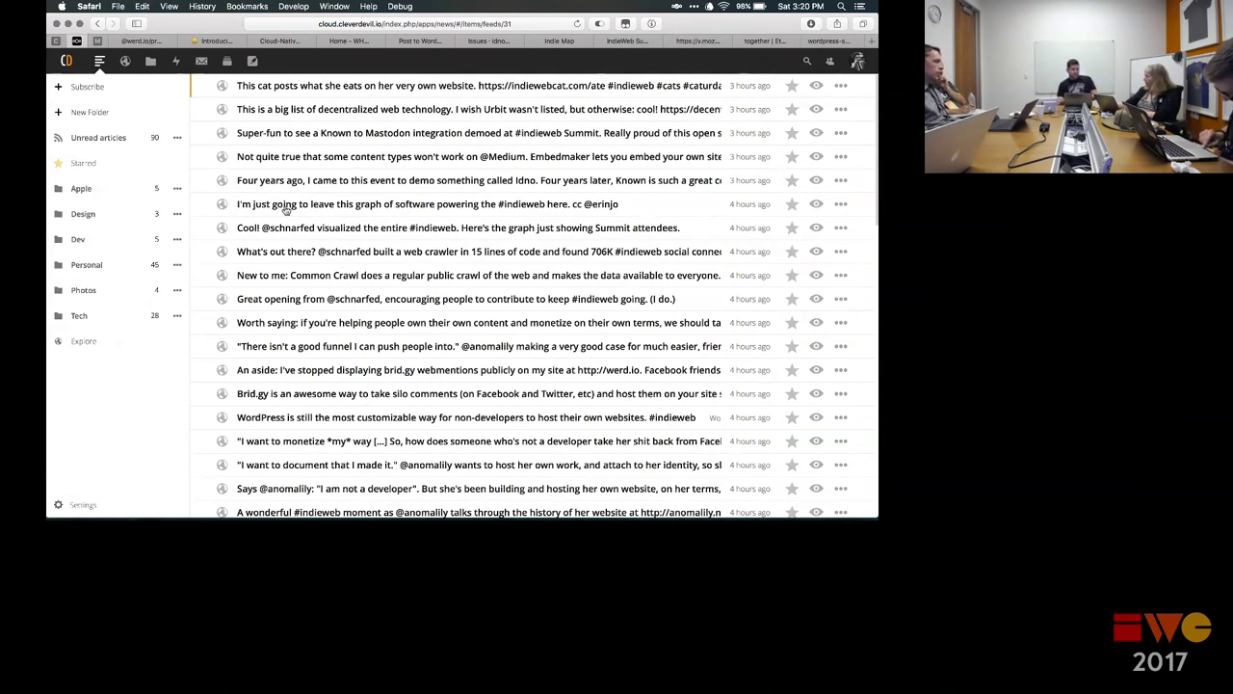
click(121, 341)
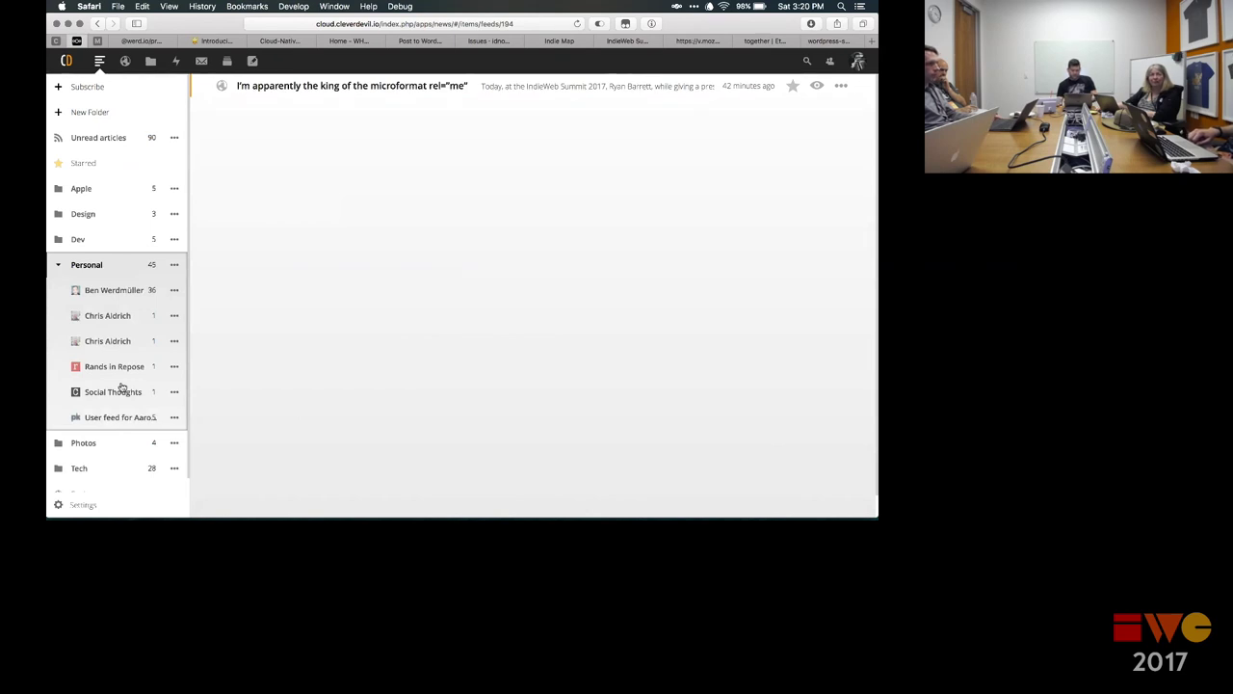
click(121, 417)
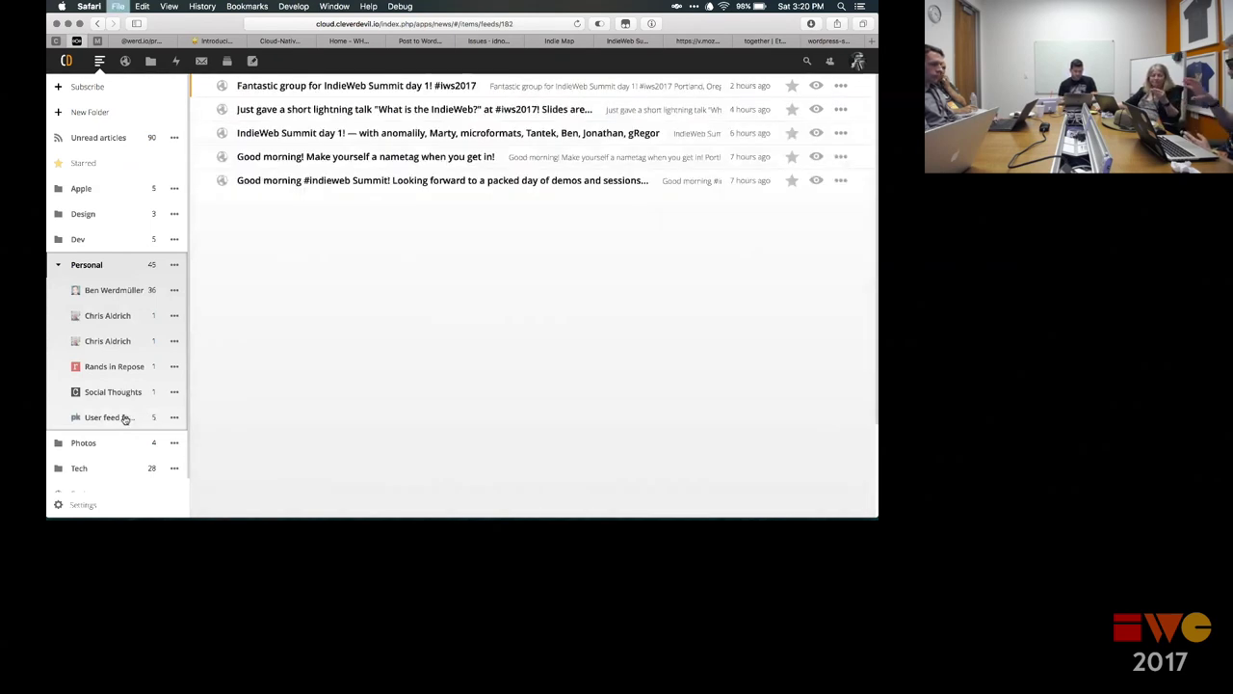
Step: View digg.com in a new browser tab and return to the news reader
key(super+t)
text(digg.com)
key(Return)
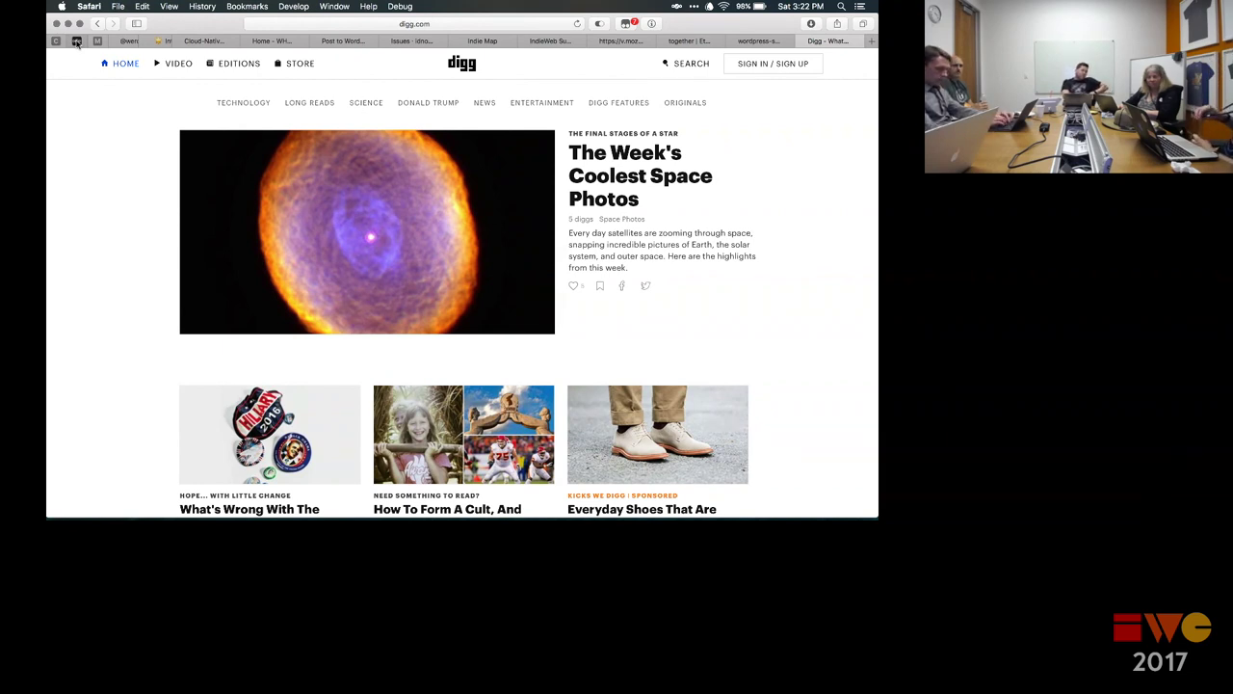
click(76, 41)
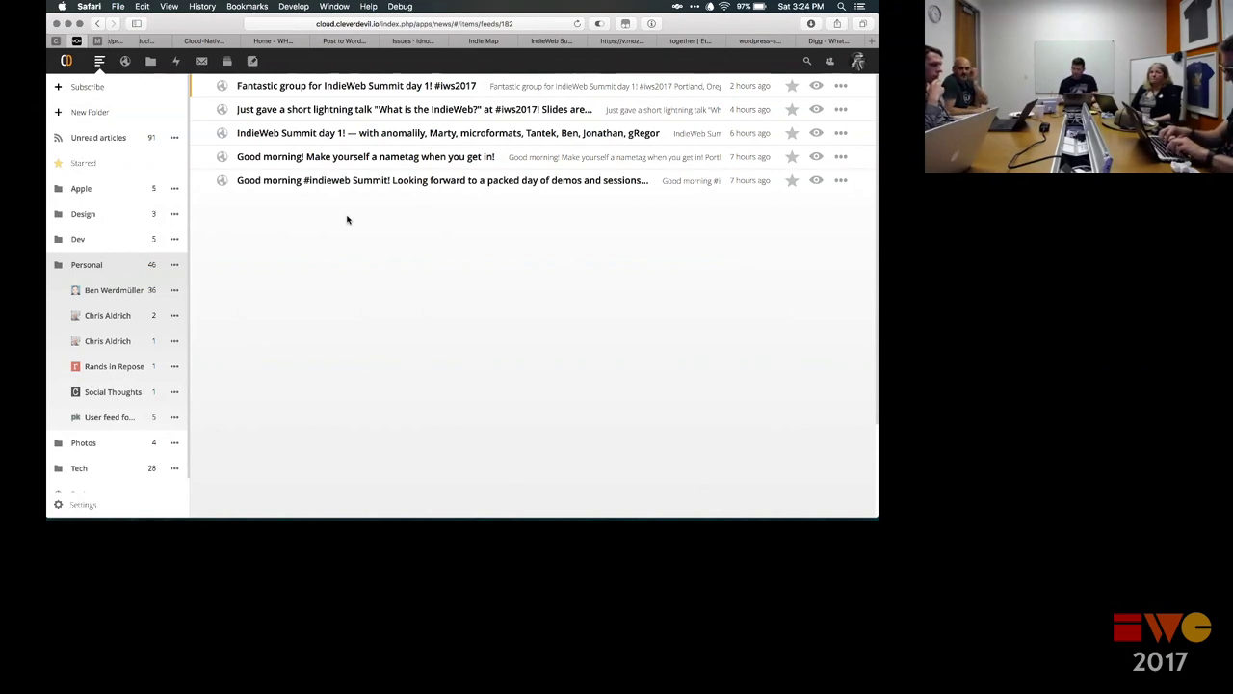
Step: Open the IndieWeb wiki at indieweb.org/wiki/ in a new browser tab
key(super+t)
text(wiki)
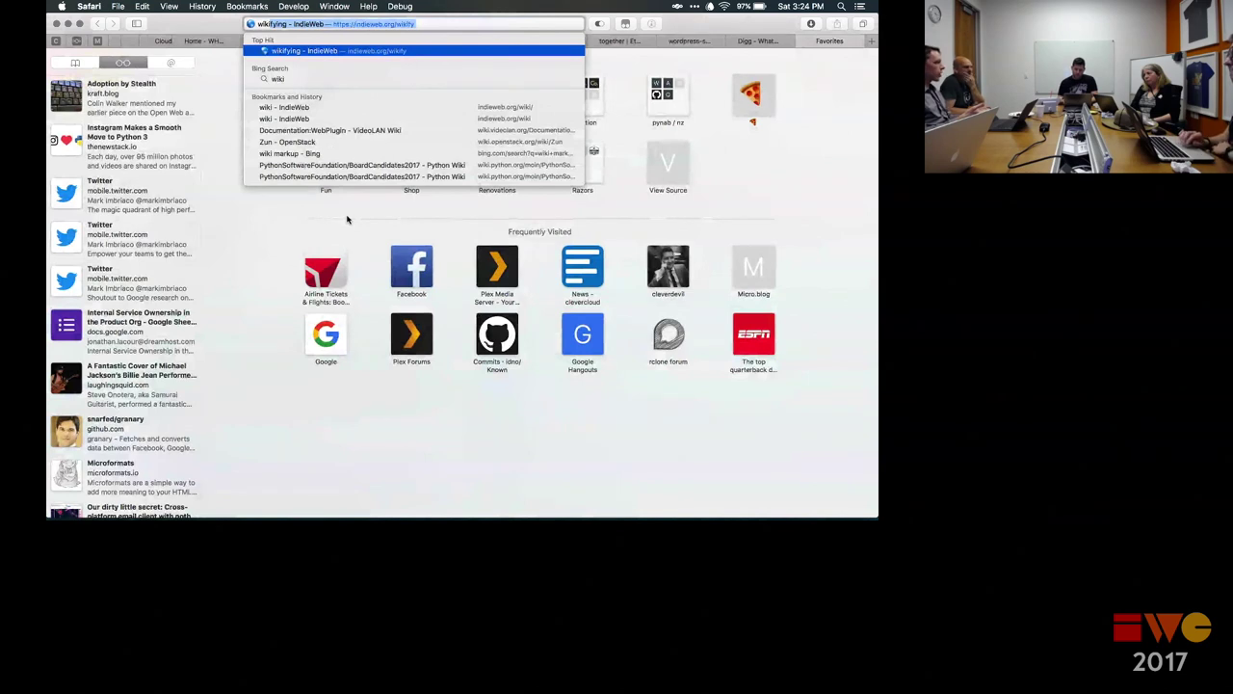
key(Escape)
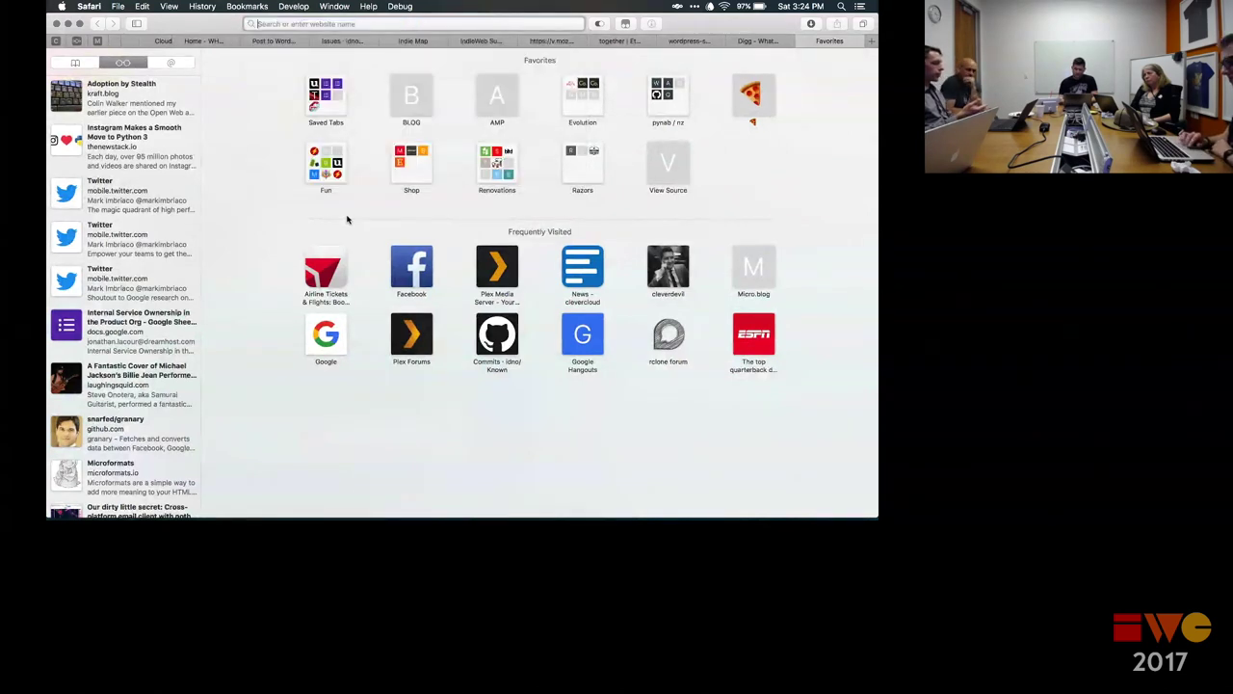
text(wikifying - IndieWeb — https://indieweb.org/wikify)
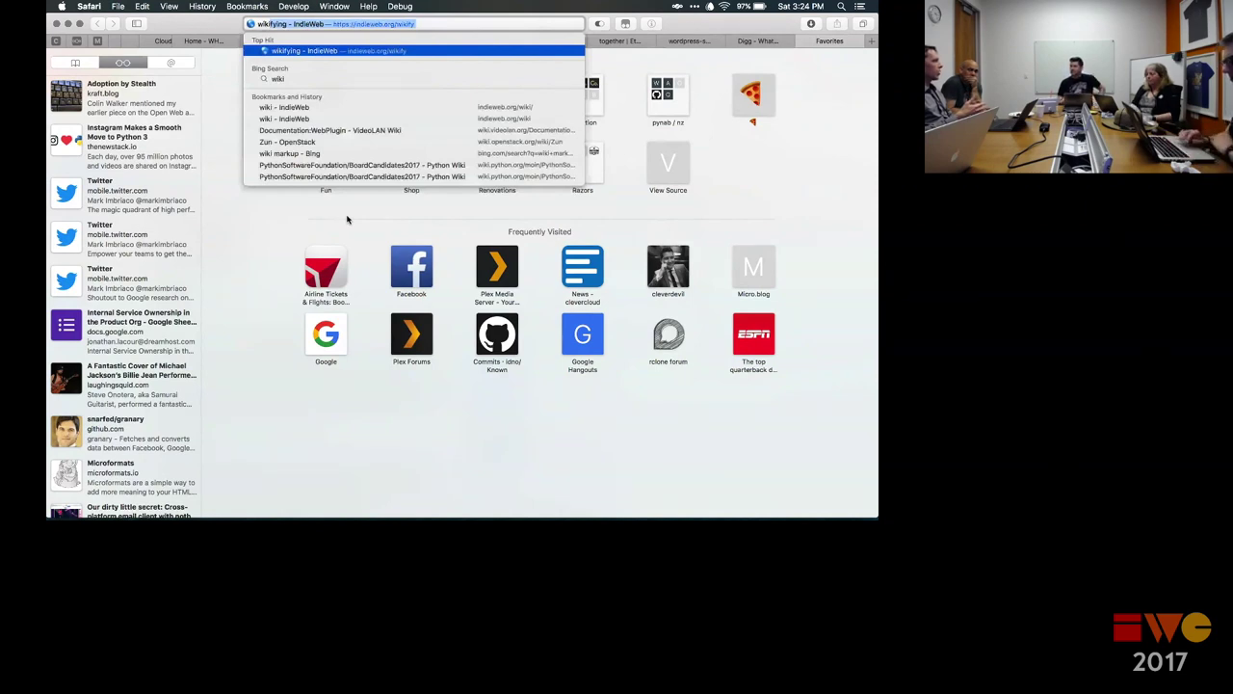
key(Down)
key(Down)
key(Return)
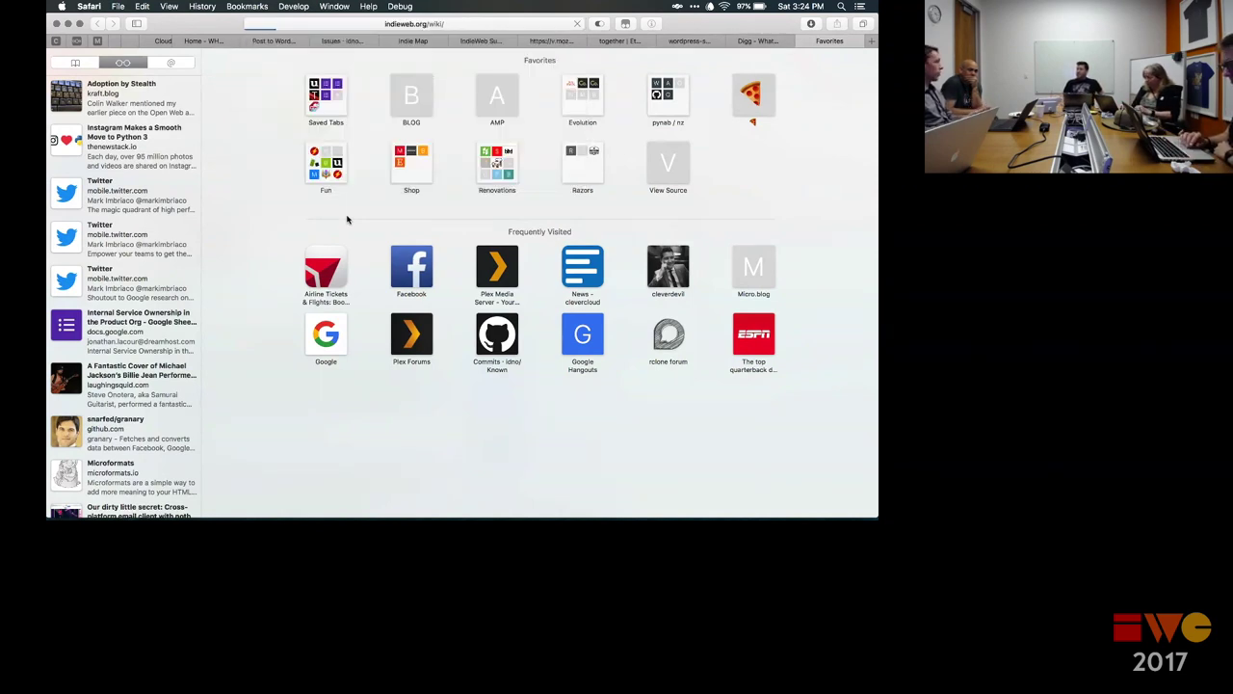
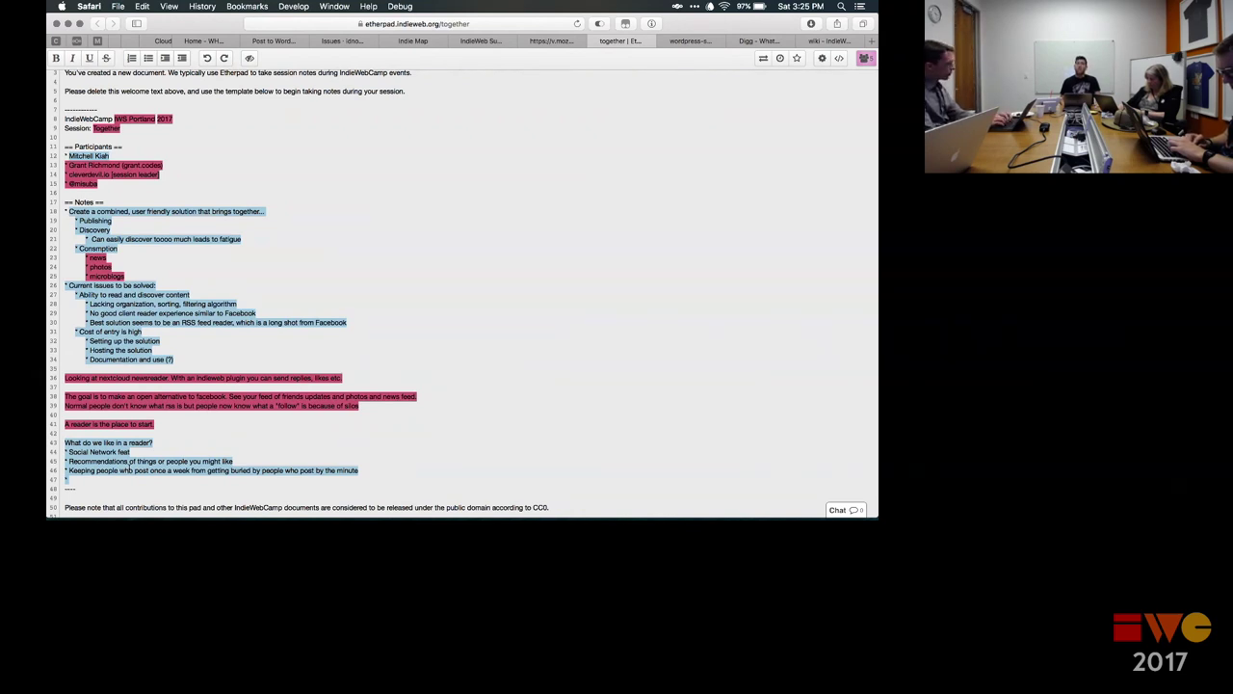
Step: Complete the "People you follow" note and extend the Discovery example with "an Arstechnica article" in the together pad
scroll(135, 472, down, 1)
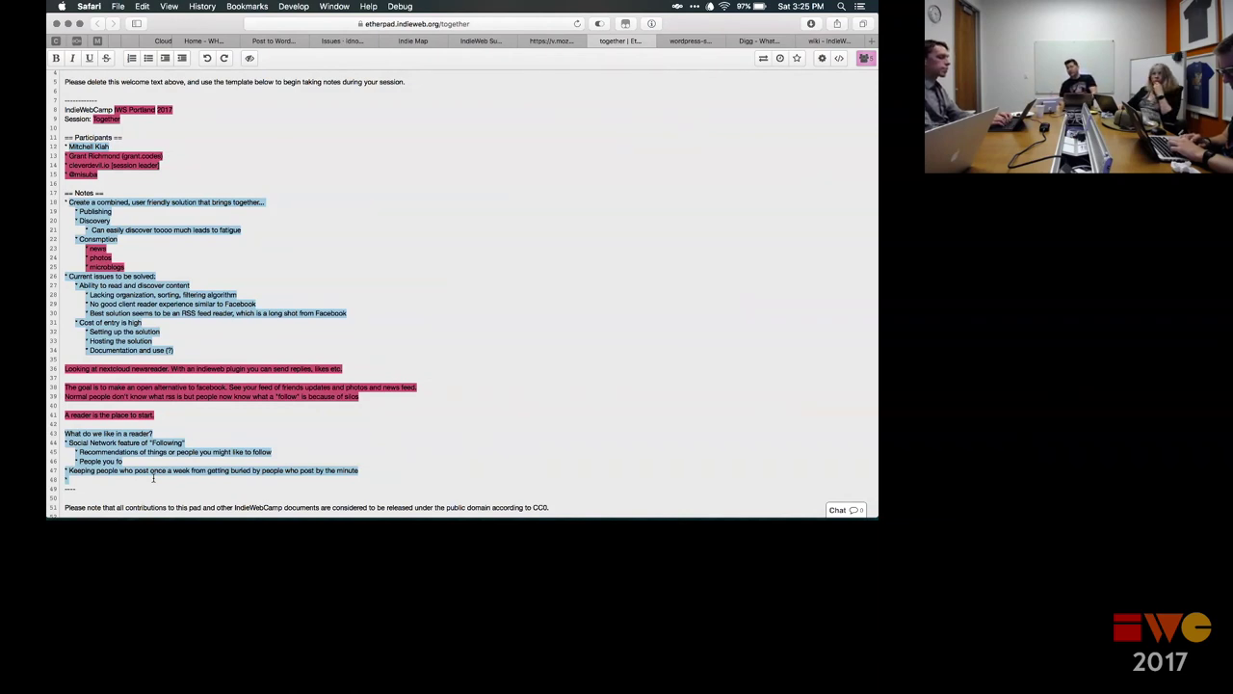
text(llow)
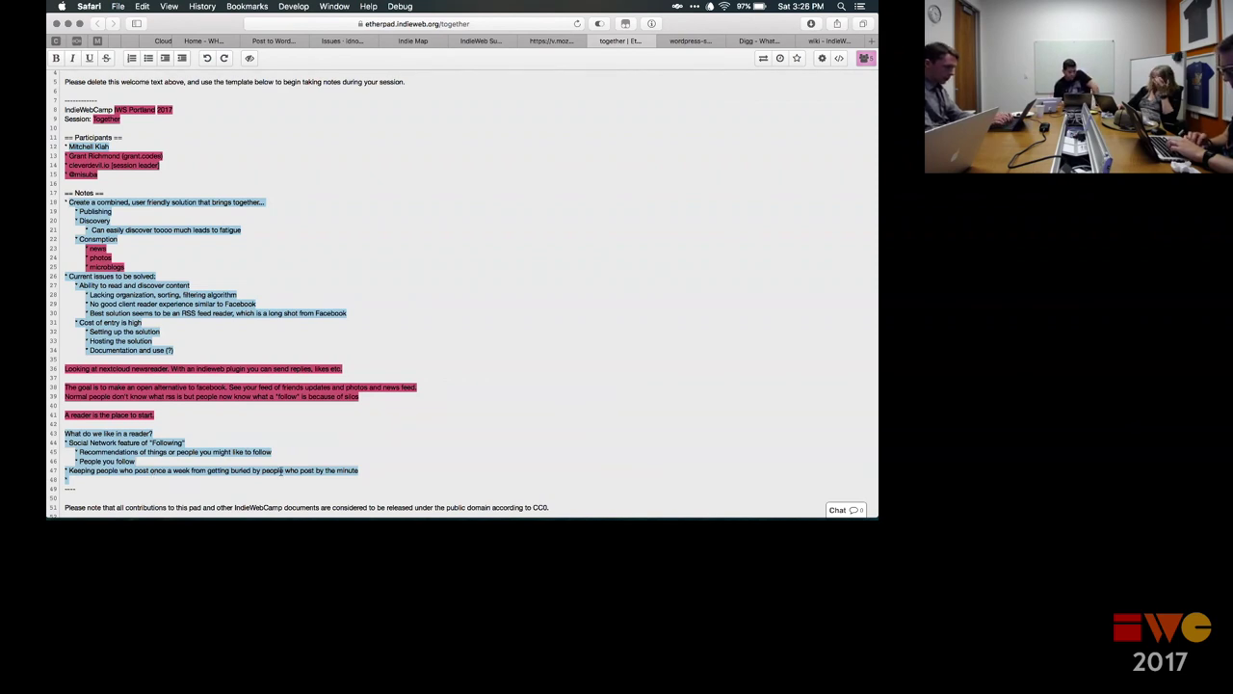
mouse_move(306, 498)
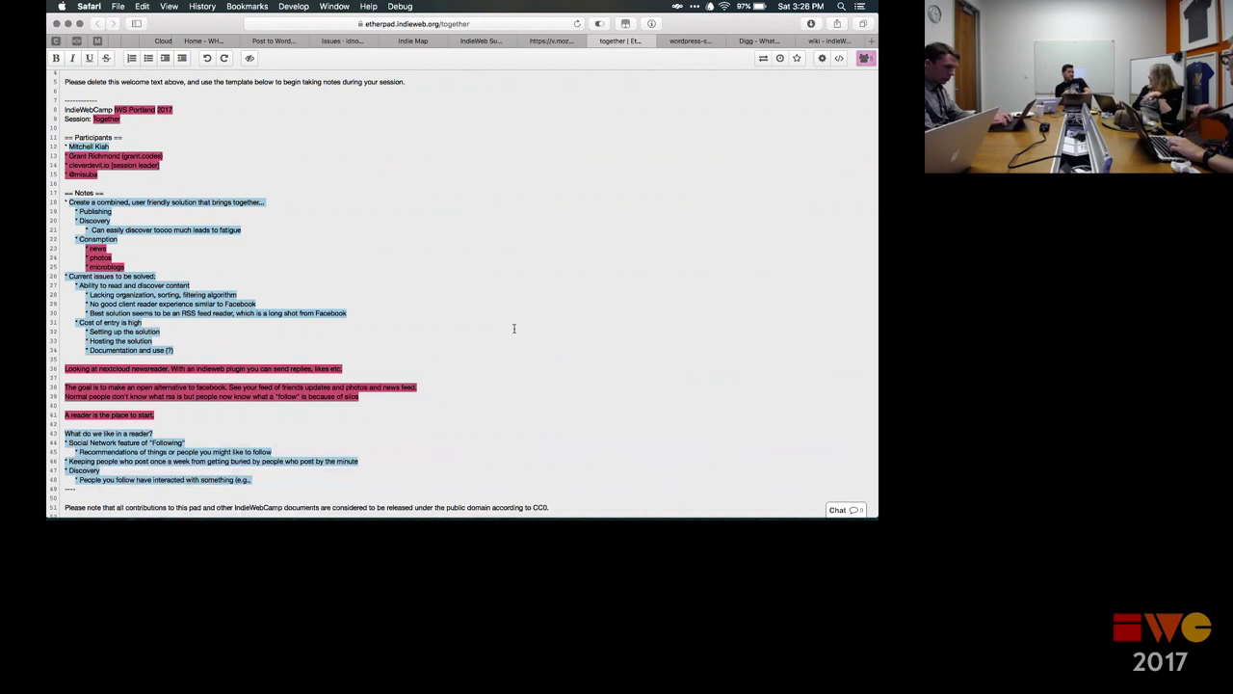
text(a)
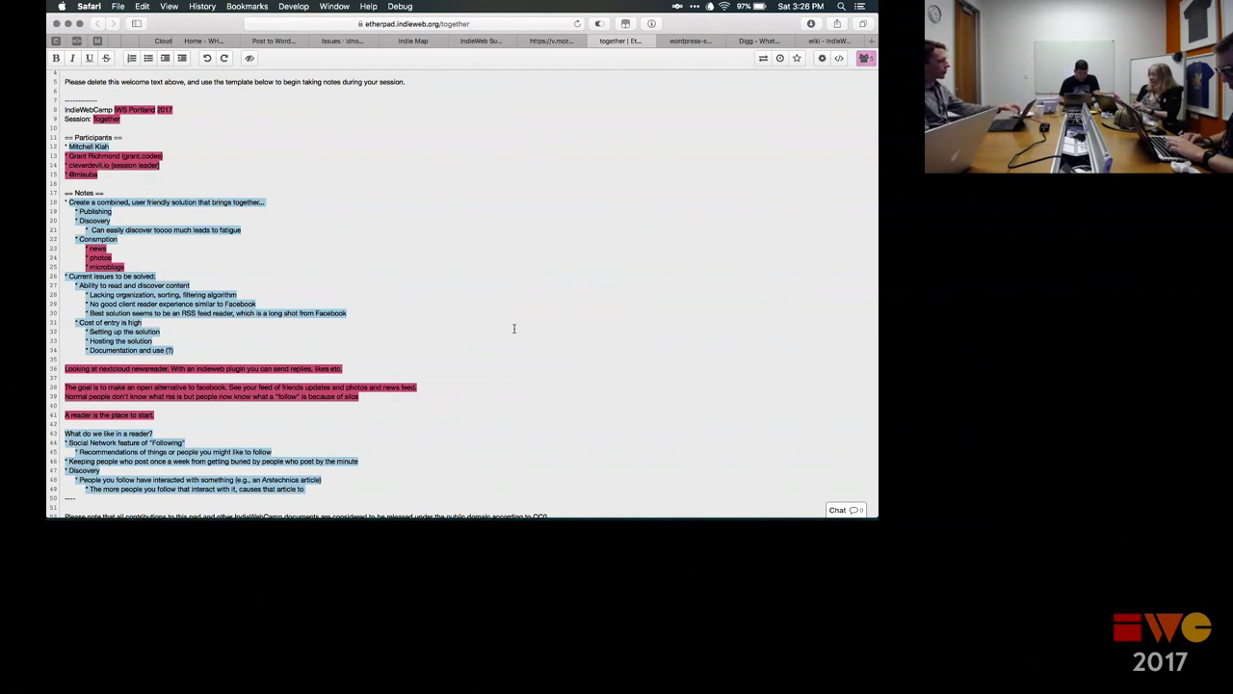
scroll(430, 430, down, 1)
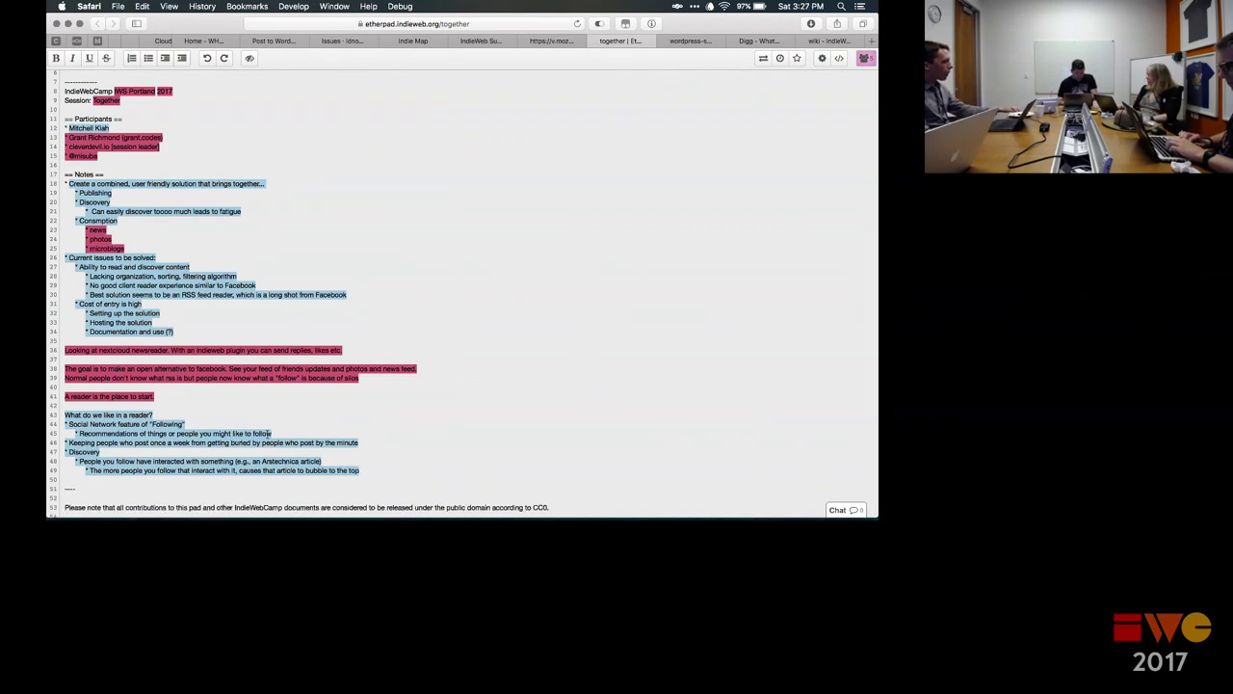
Step: Reload the together pad and place the cursor in the note about keeping infrequent posters from getting buried
key(super+r)
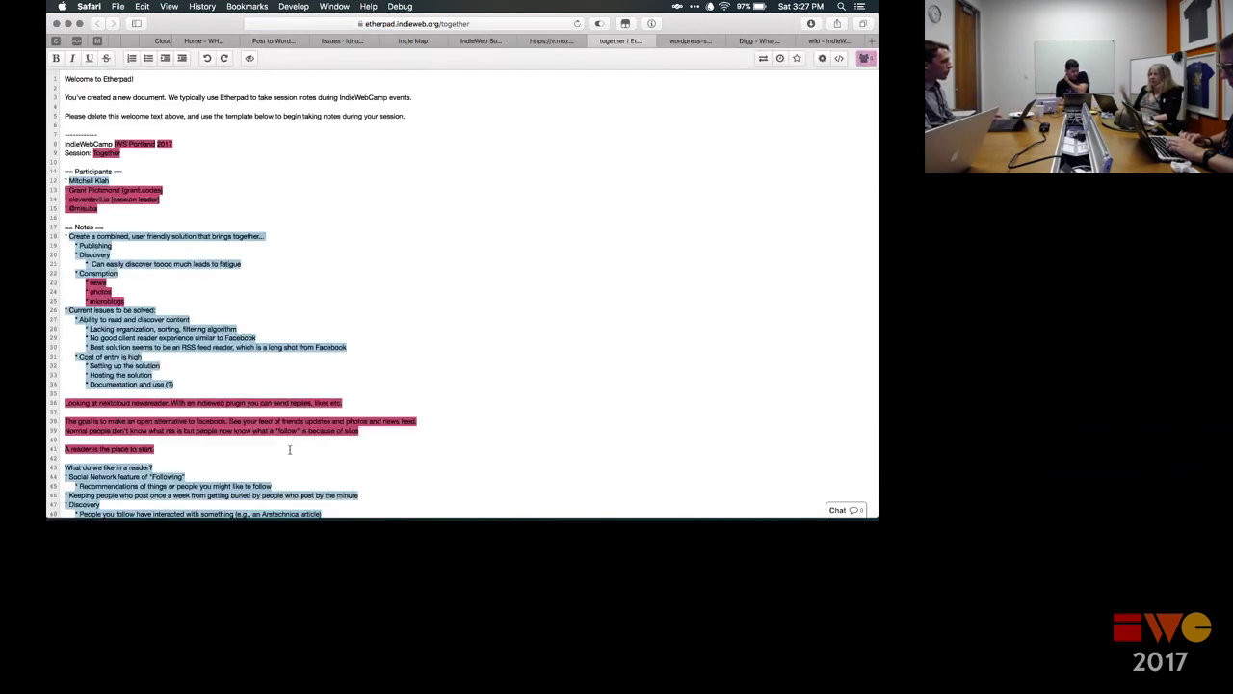
scroll(289, 449, down, 3)
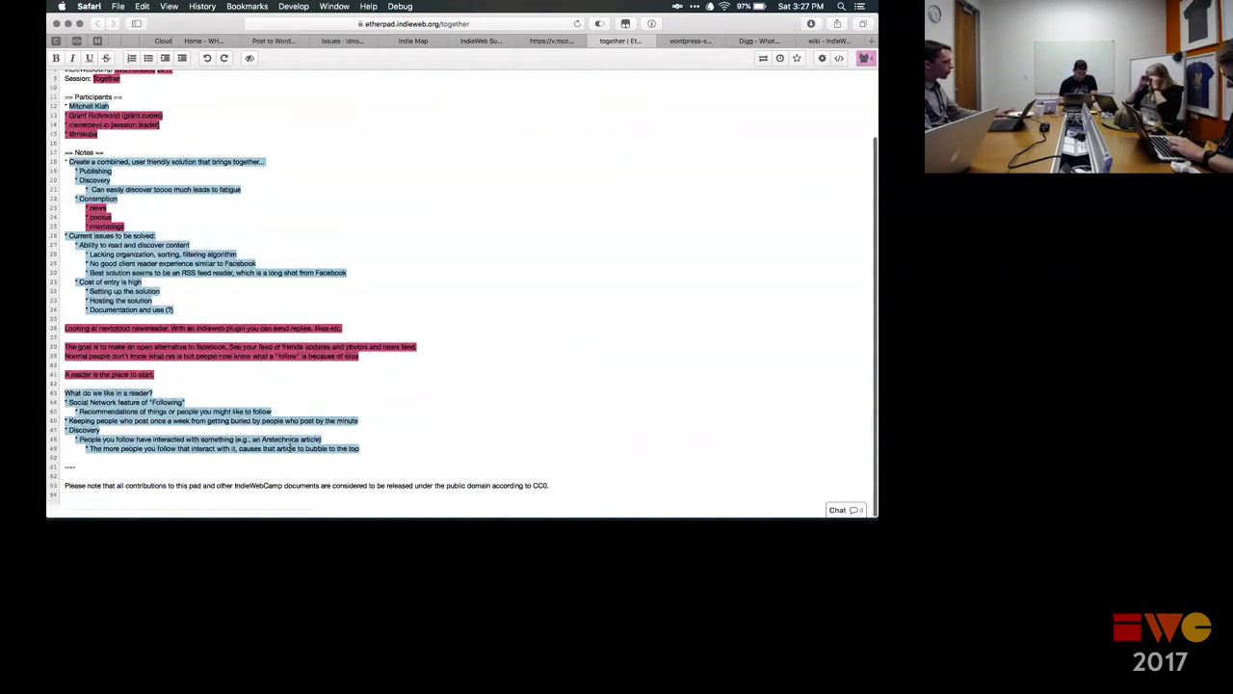
scroll(289, 438, up, 1)
click(300, 424)
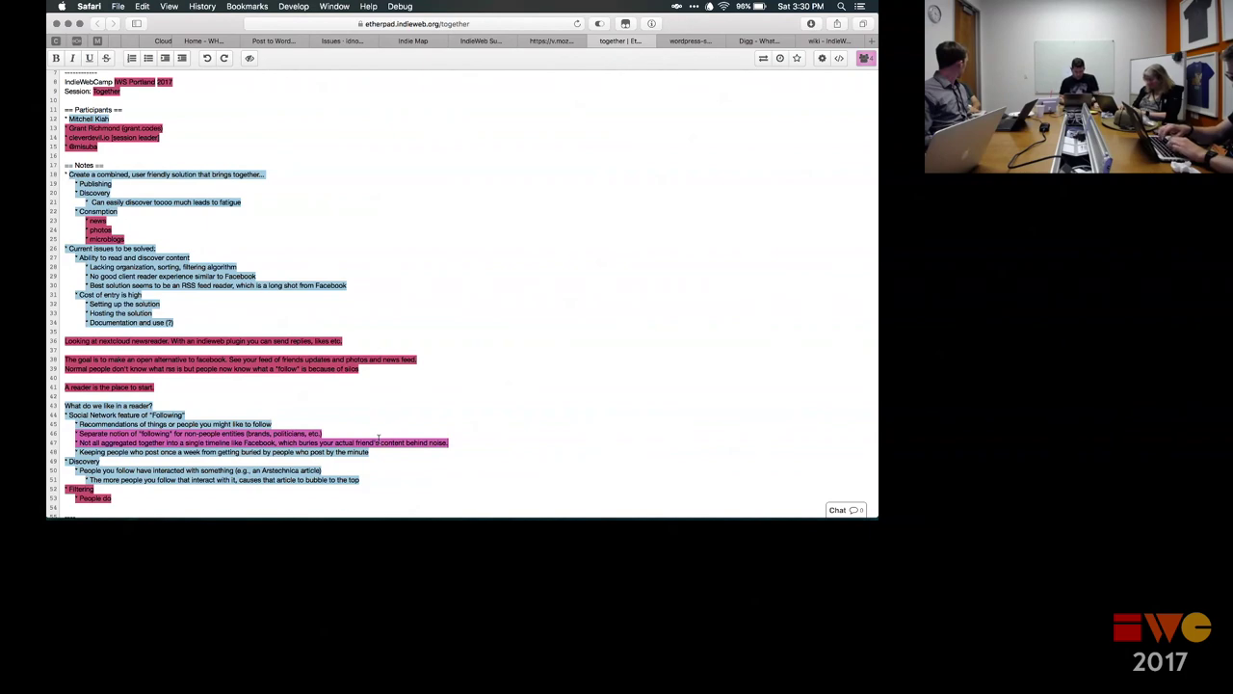
Step: Check the #indieweb channel in Slack and return to the session notes in Safari
key(super+Tab)
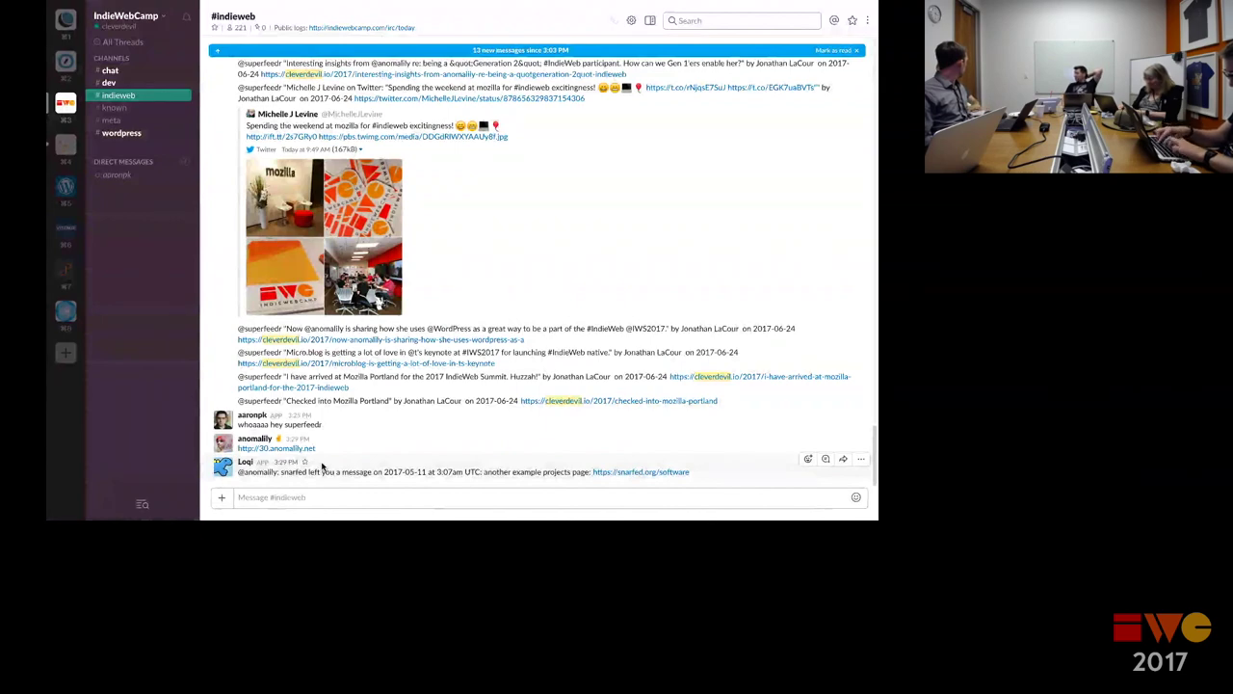
key(super+Tab)
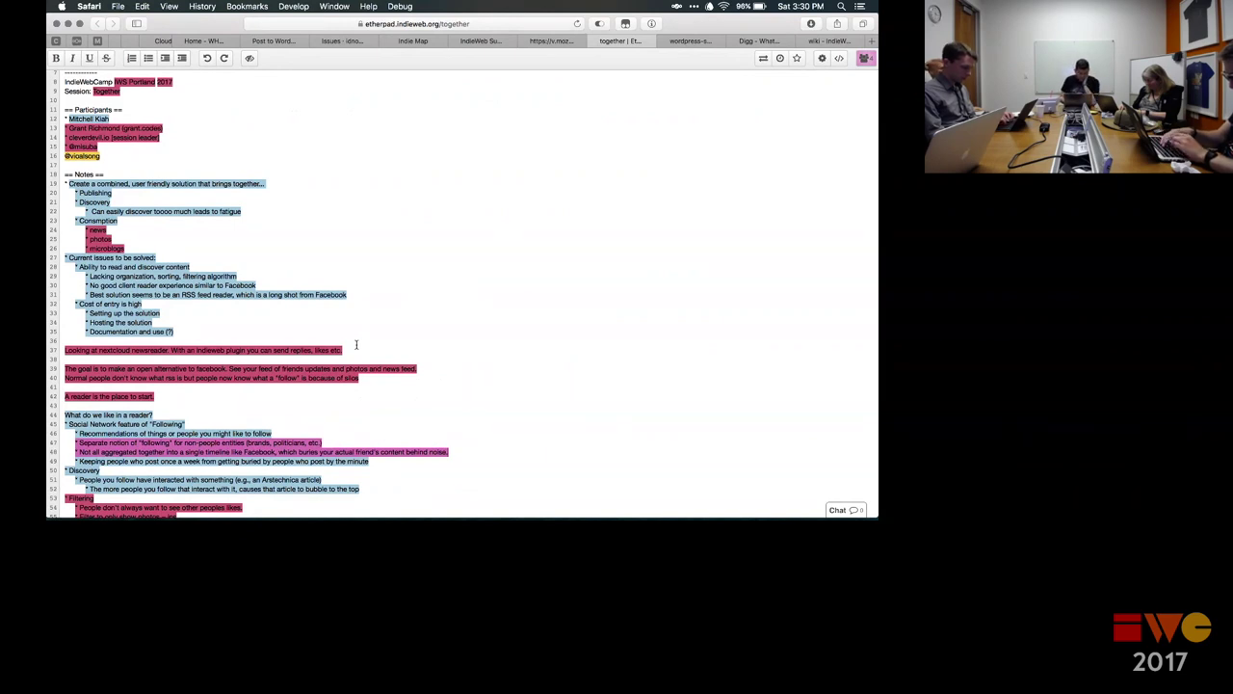
Step: Add the bullets "Last read point" and "Filters" under Random Reader Ideas in the session notes
scroll(346, 357, down, 3)
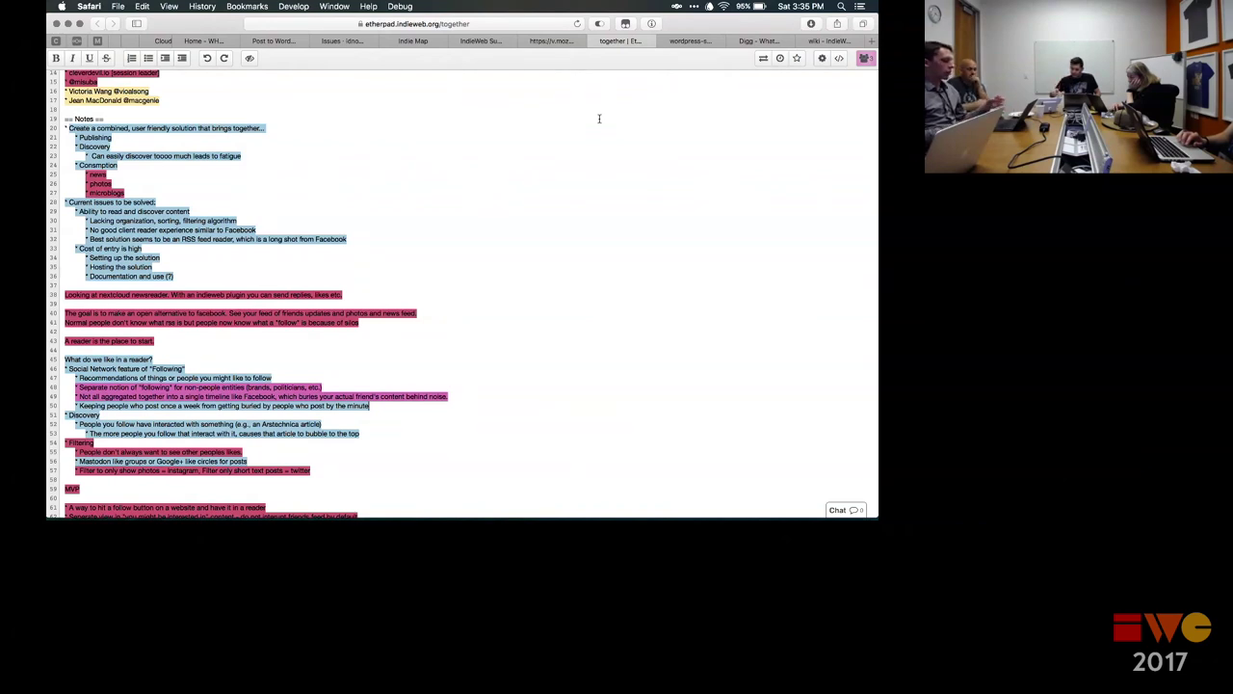
scroll(523, 212, down, 3)
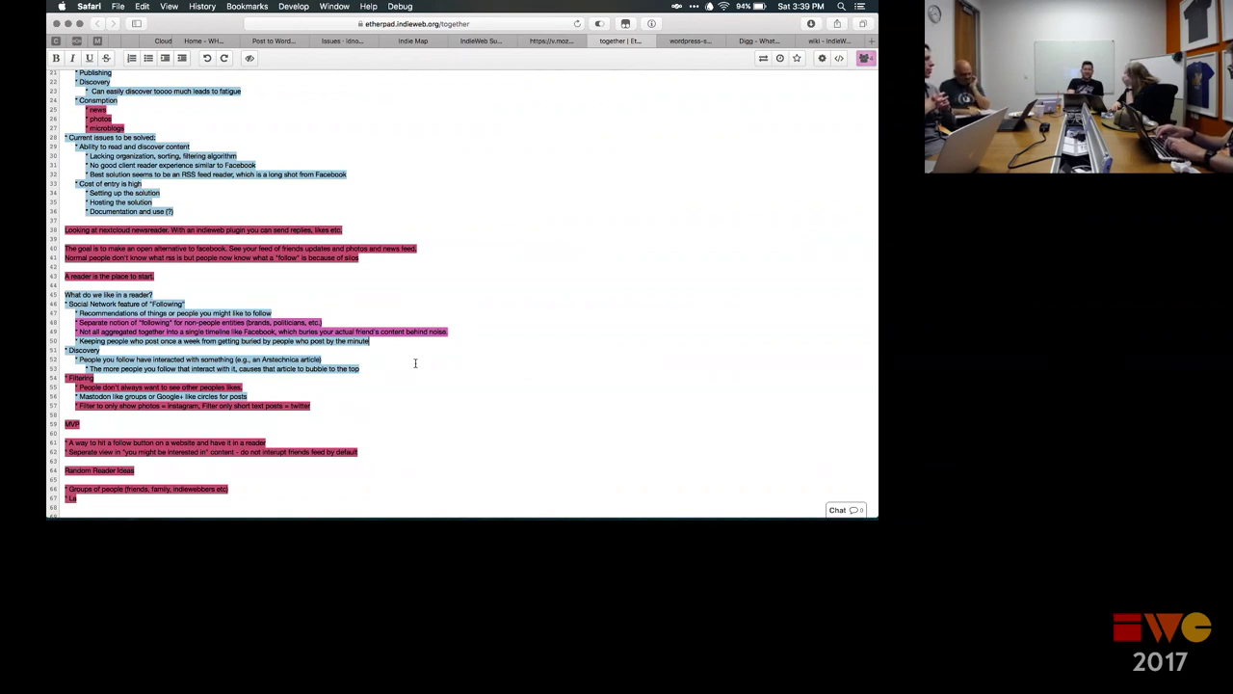
text(st read point)
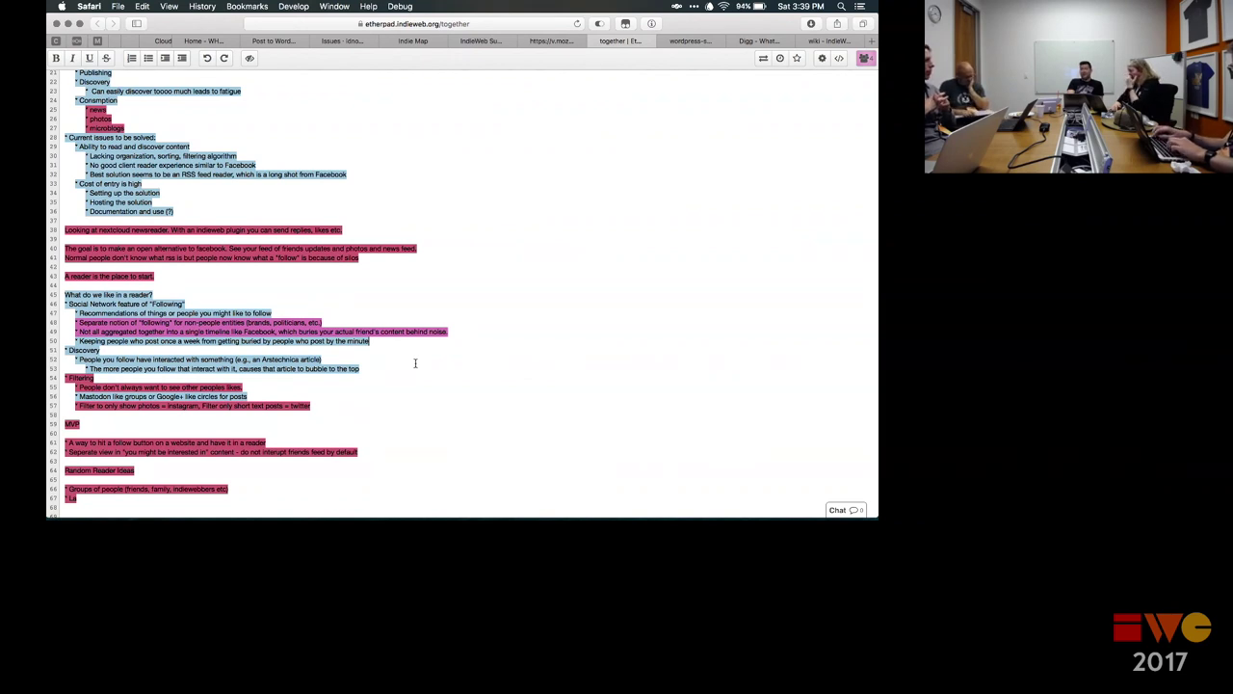
key(Return)
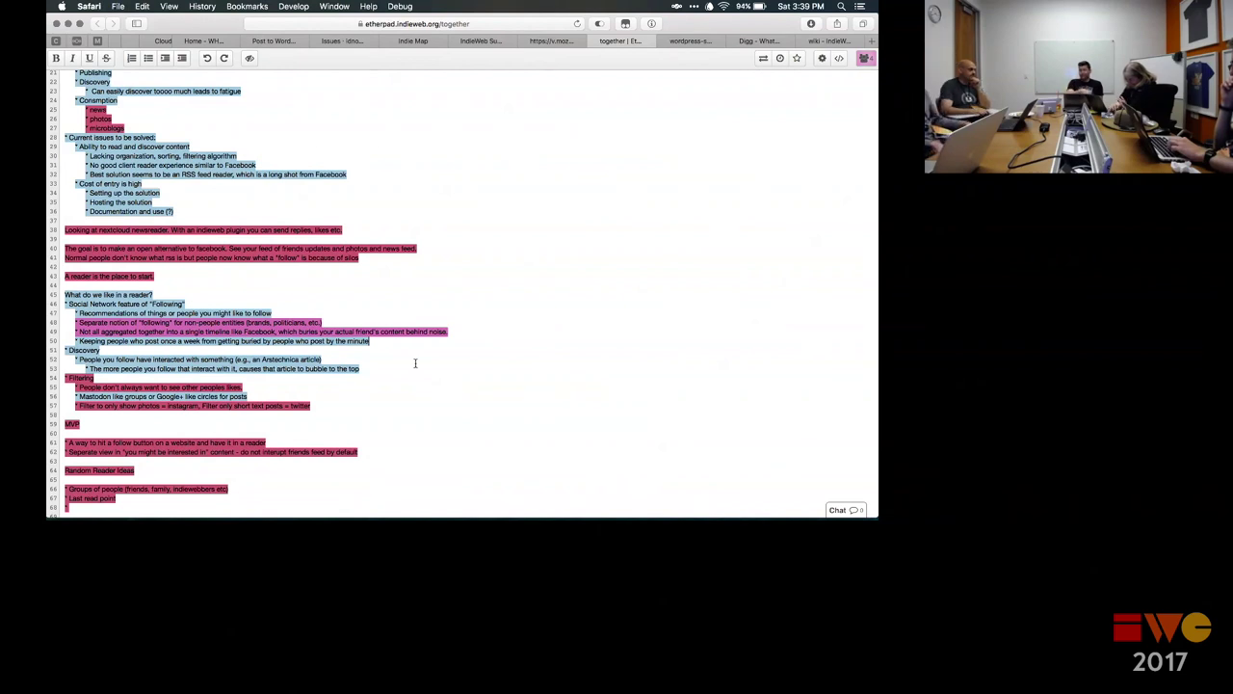
text(Filters)
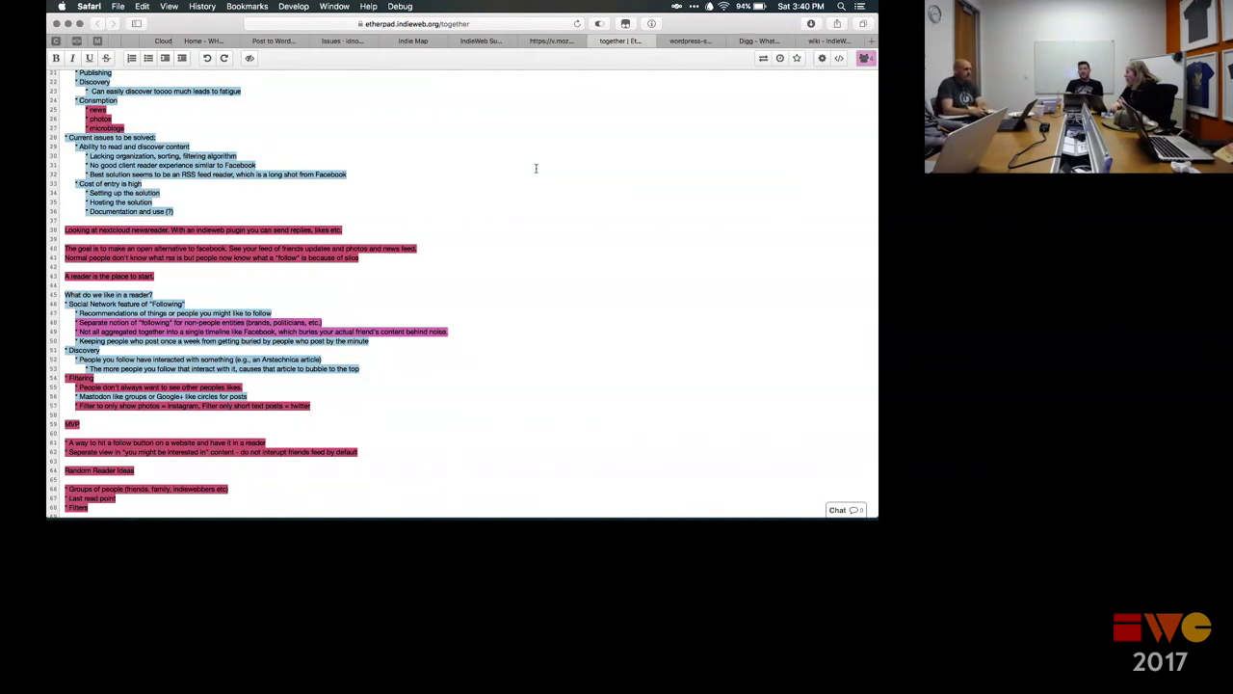
Step: Review the session notes from the participants list down to the Random Reader Ideas
scroll(565, 294, up, 5)
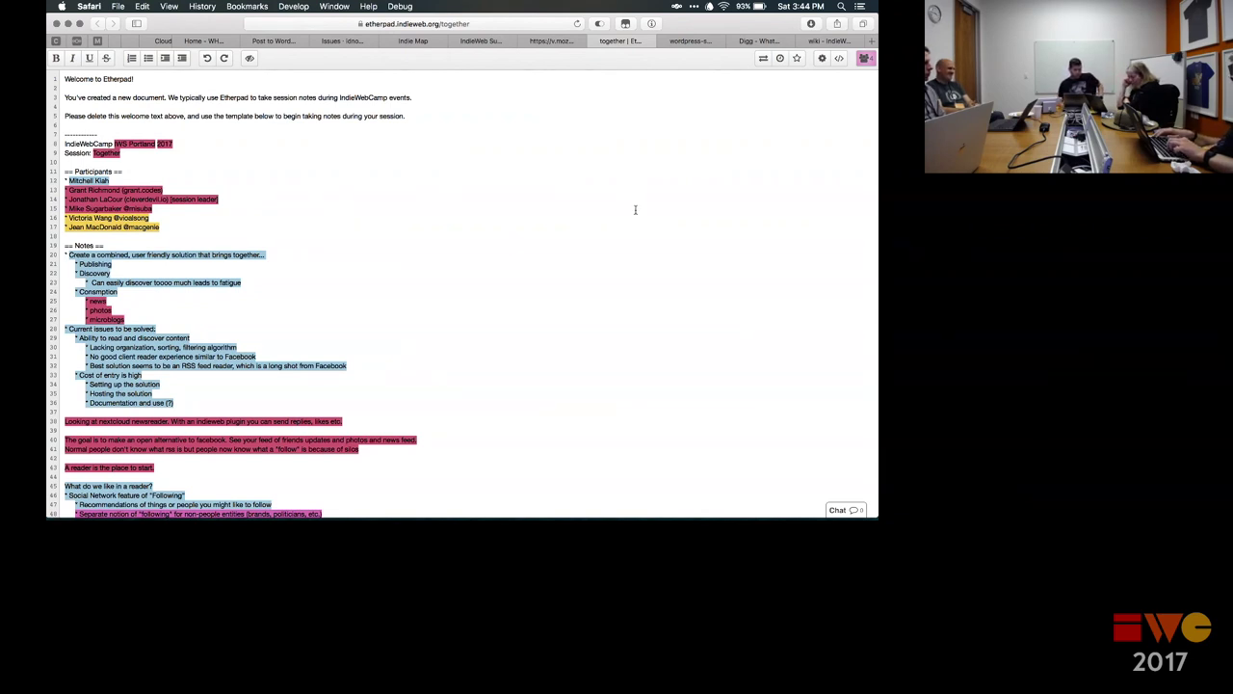
scroll(635, 209, down, 6)
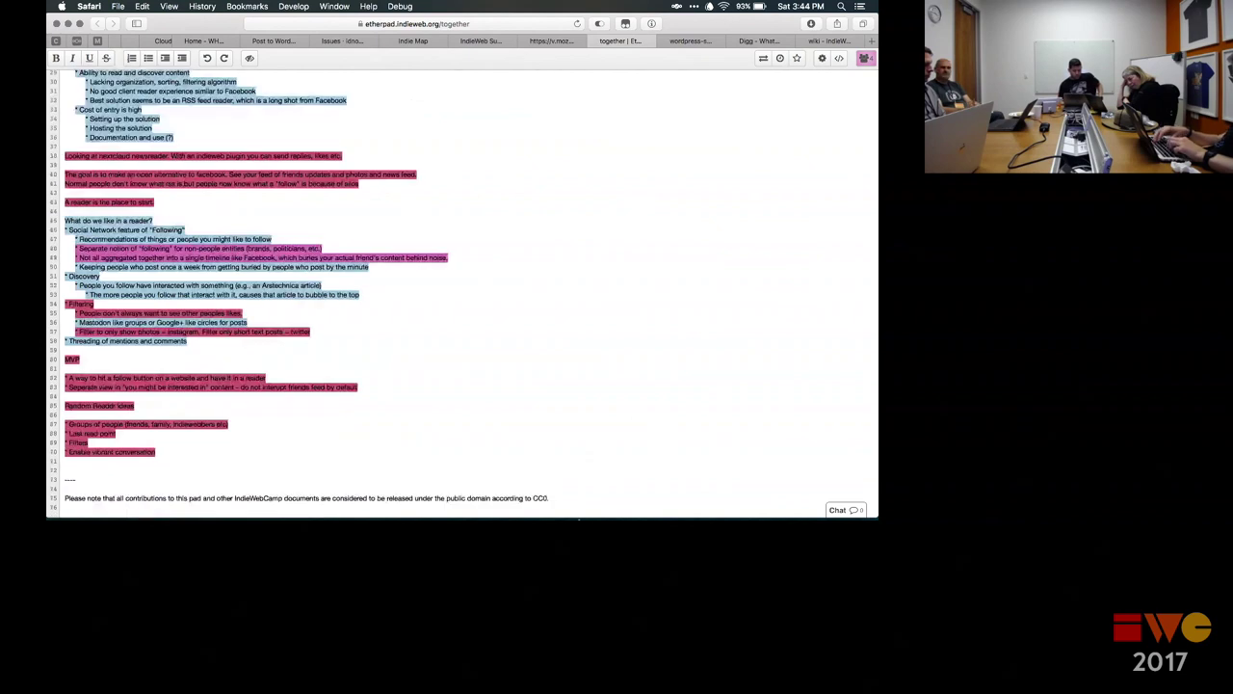
Step: Switch between Slack's #indieweb channel and the session notes in Safari to check for new messages
mouse_move(363, 518)
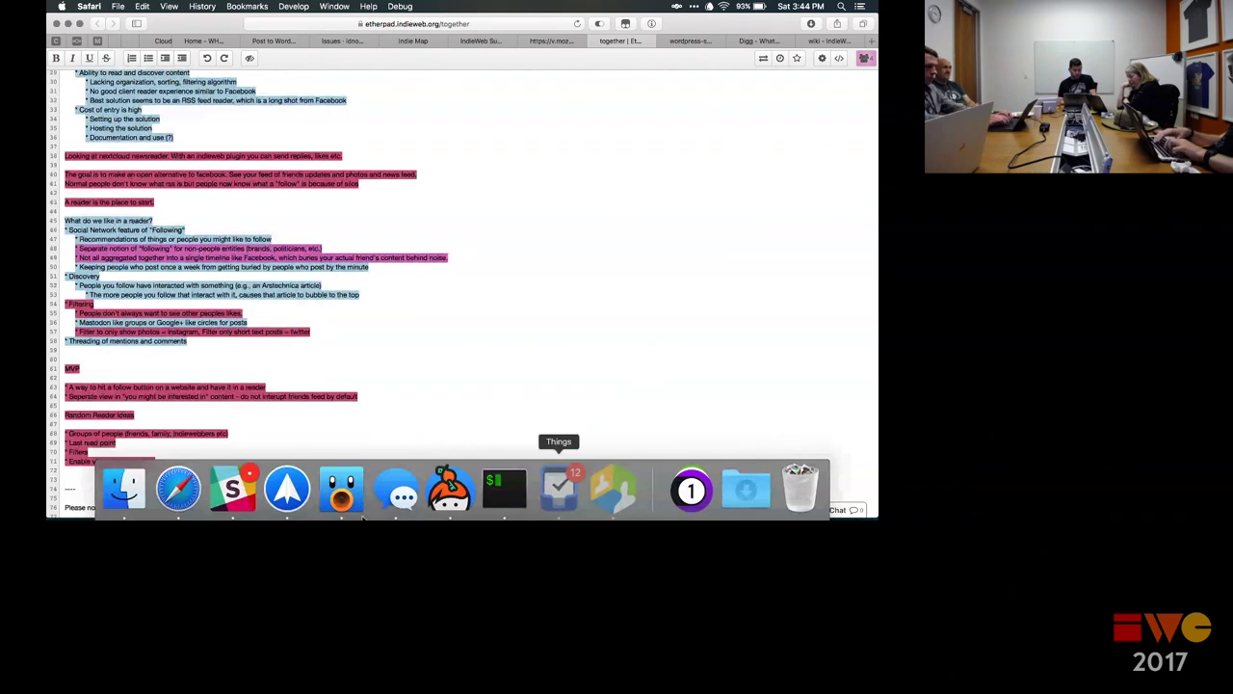
key(super+Tab)
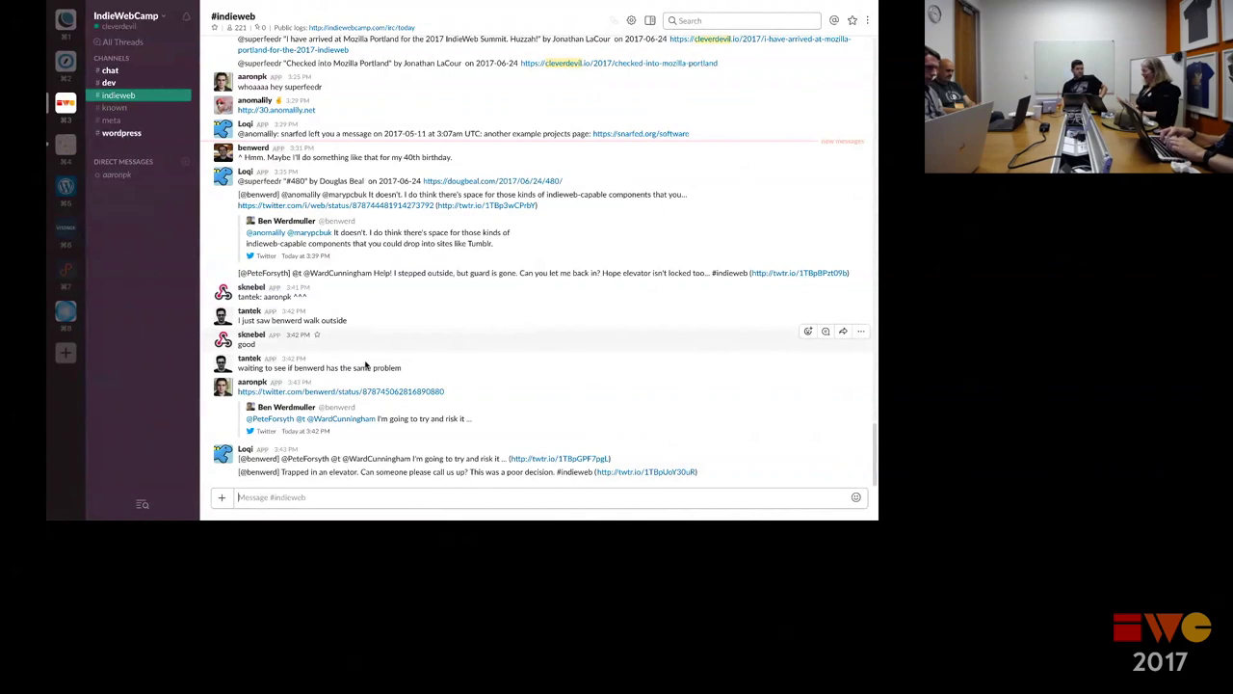
key(super+Tab)
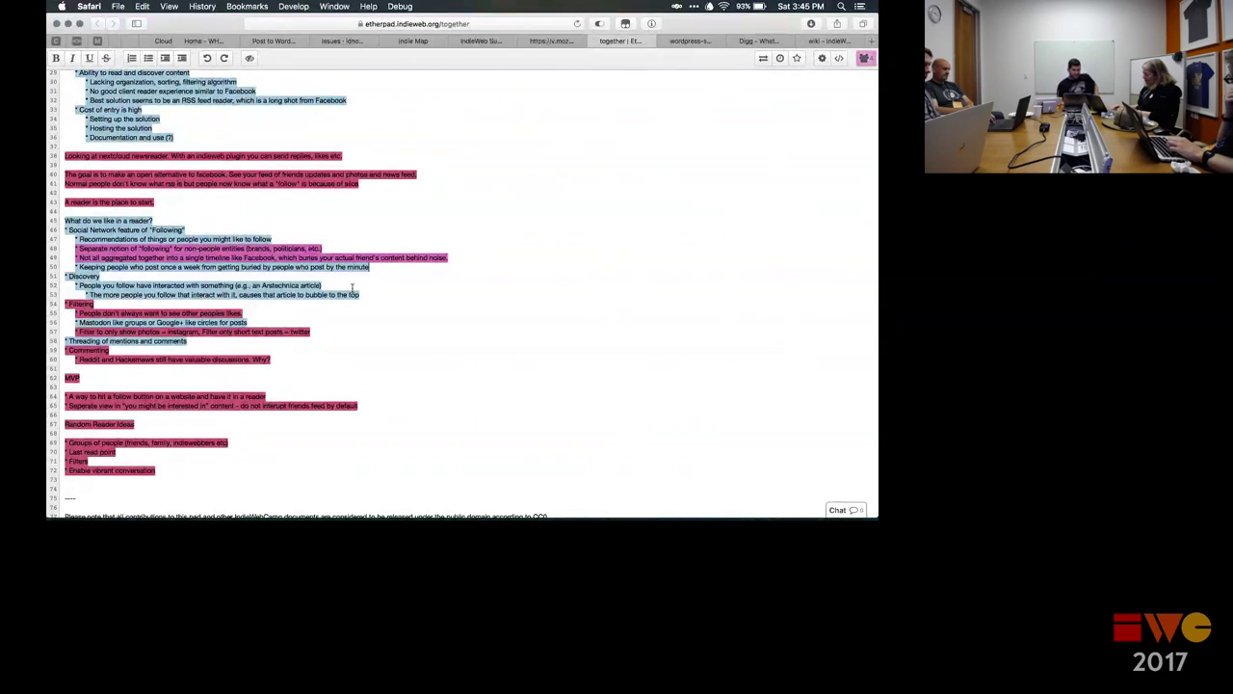
click(241, 488)
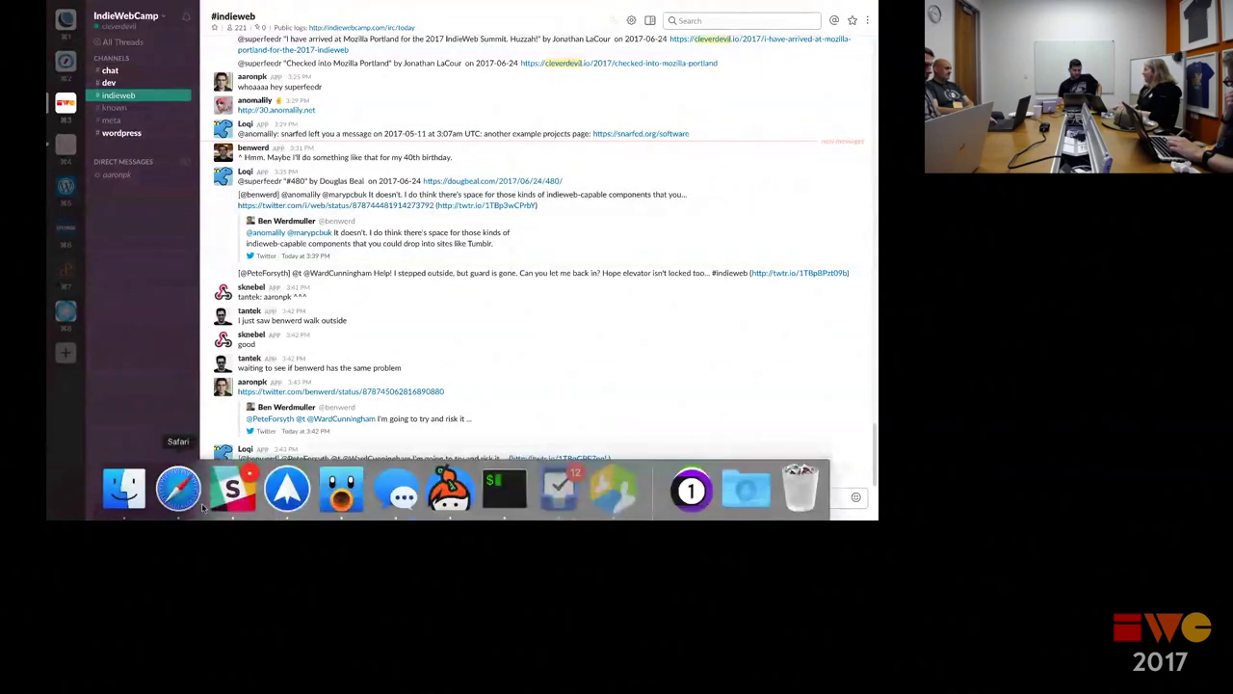
click(179, 491)
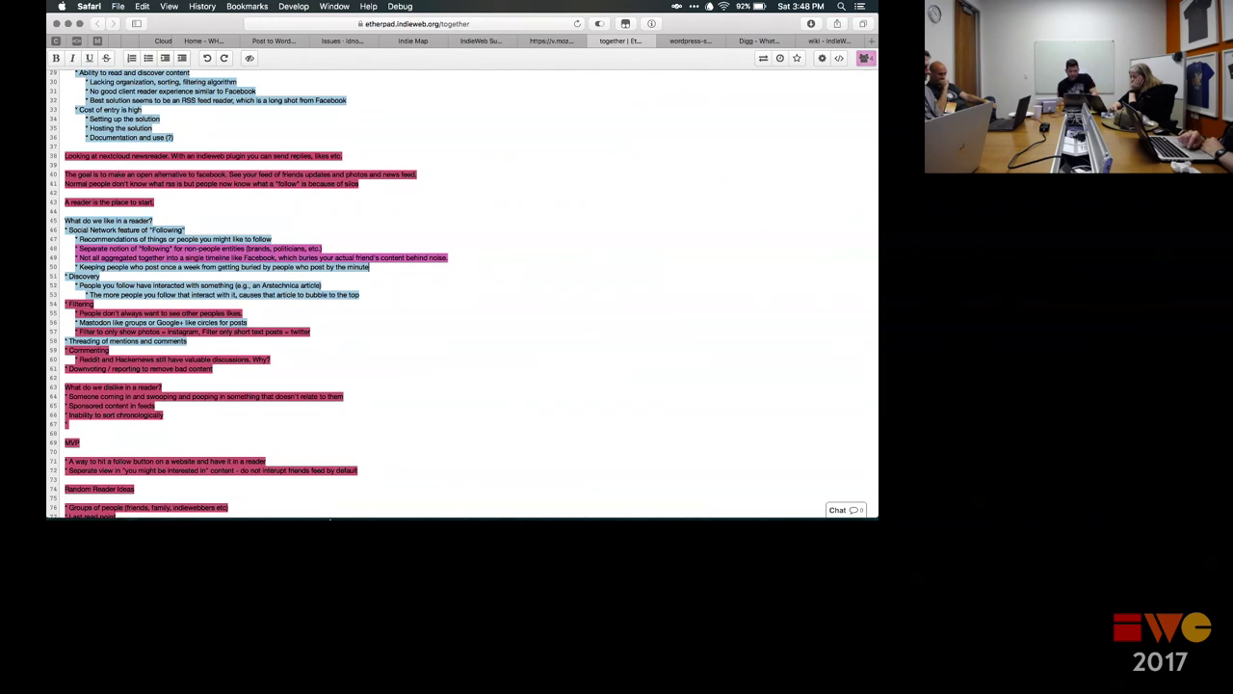
key(super+Tab)
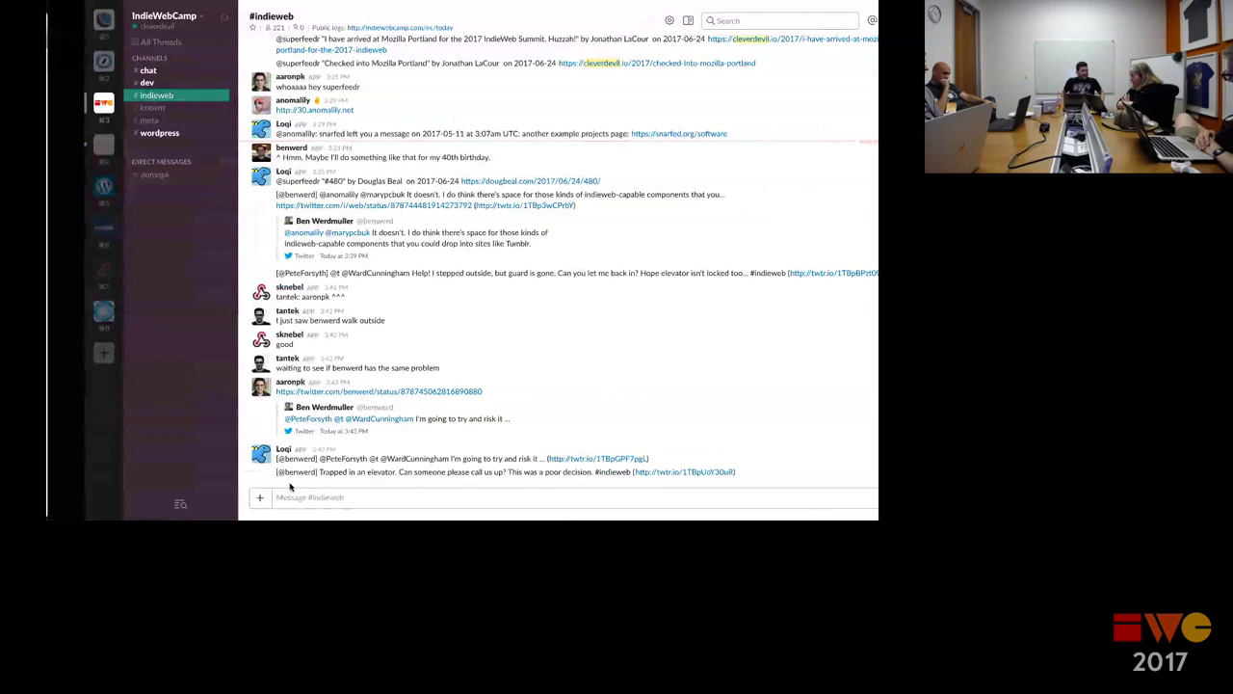
key(super+Tab)
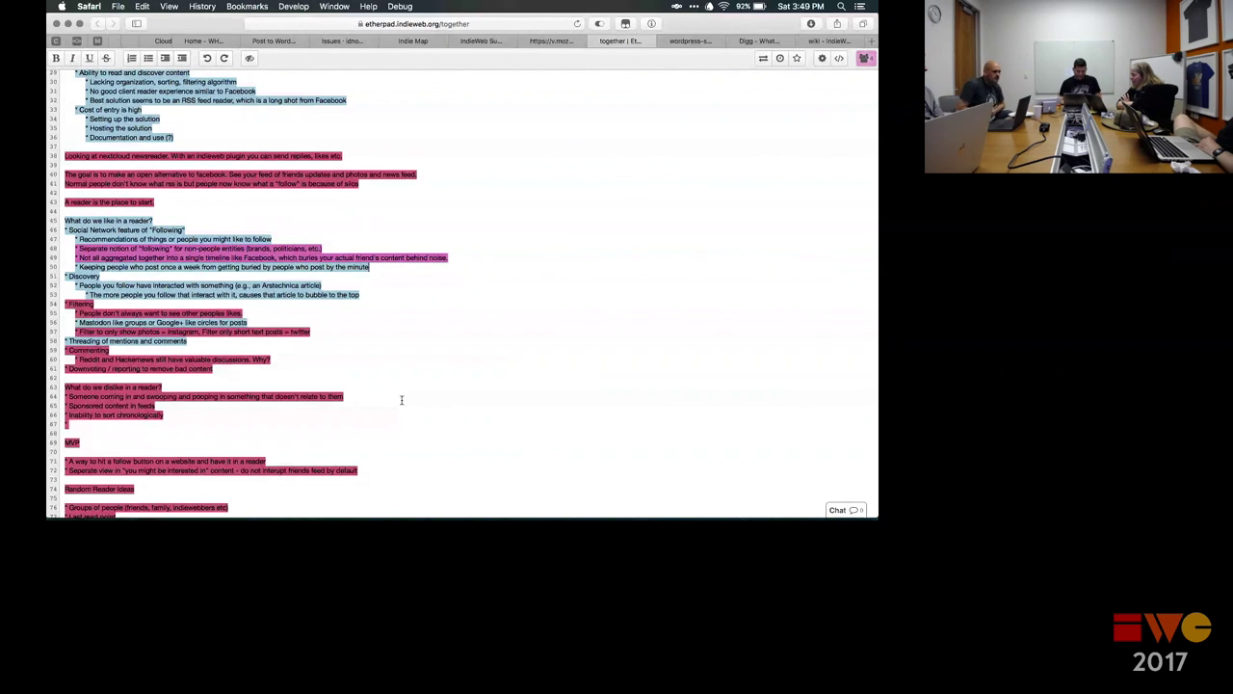
mouse_move(386, 467)
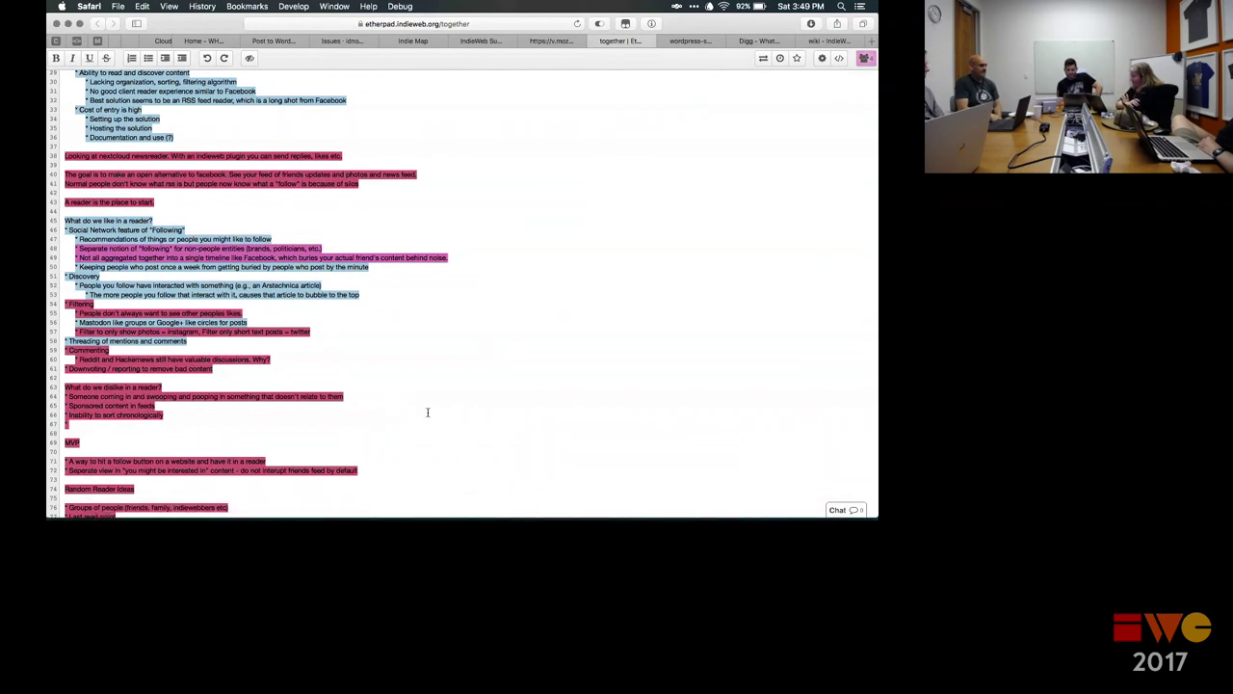
mouse_move(613, 499)
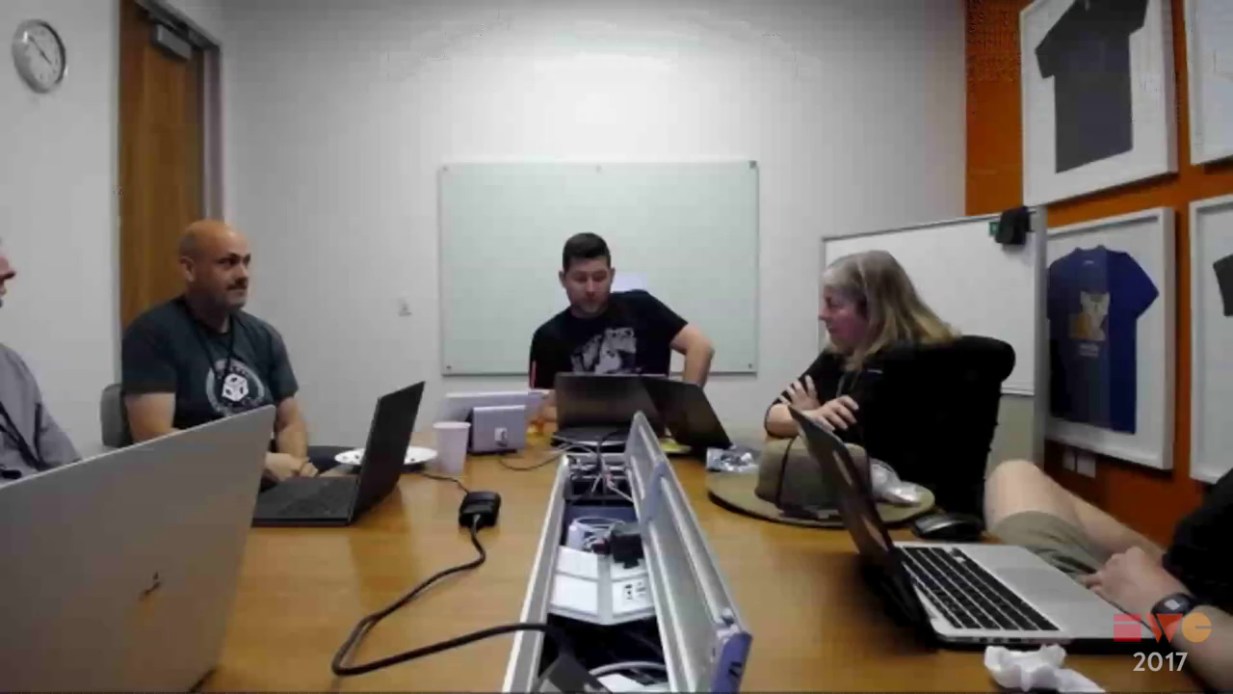